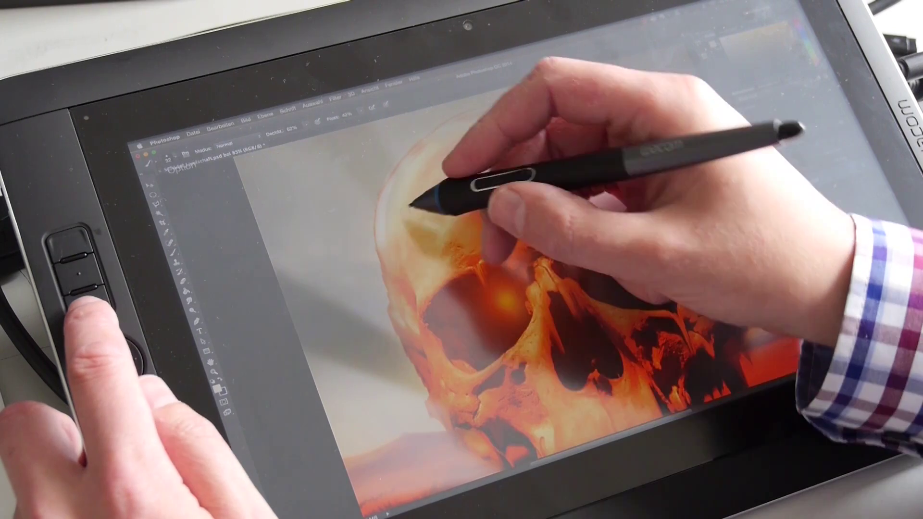
# - Paint pale highlights along the skull's left contour from the forehead to the cheek, adjusting the brush size for each area
pyautogui.moveTo(392, 212)
pyautogui.mouseDown()
pyautogui.moveTo(397, 283)
pyautogui.moveTo(382, 231)
pyautogui.moveTo(390, 268)
pyautogui.mouseUp()
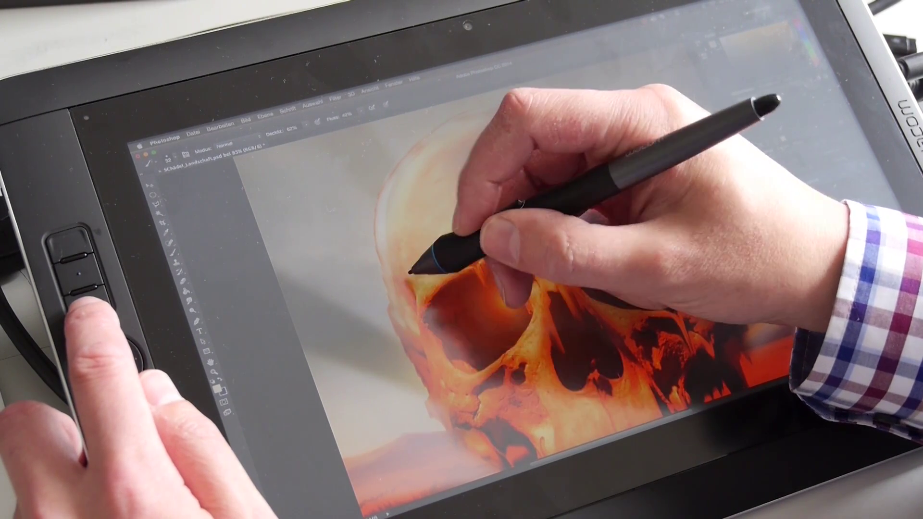
pyautogui.rightClick(412, 270)
pyautogui.moveTo(457, 283); pyautogui.dragTo(454, 285)
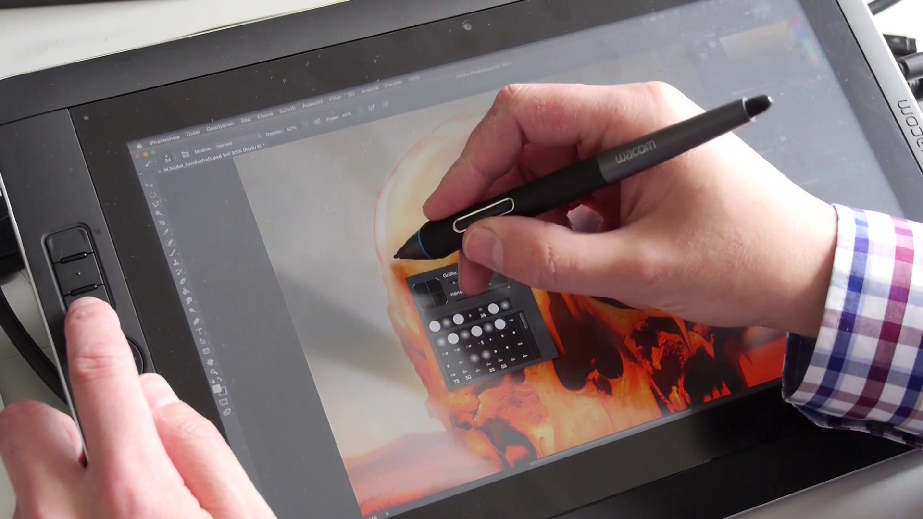
pyautogui.moveTo(391, 262); pyautogui.dragTo(399, 308)
pyautogui.moveTo(386, 236); pyautogui.dragTo(388, 250)
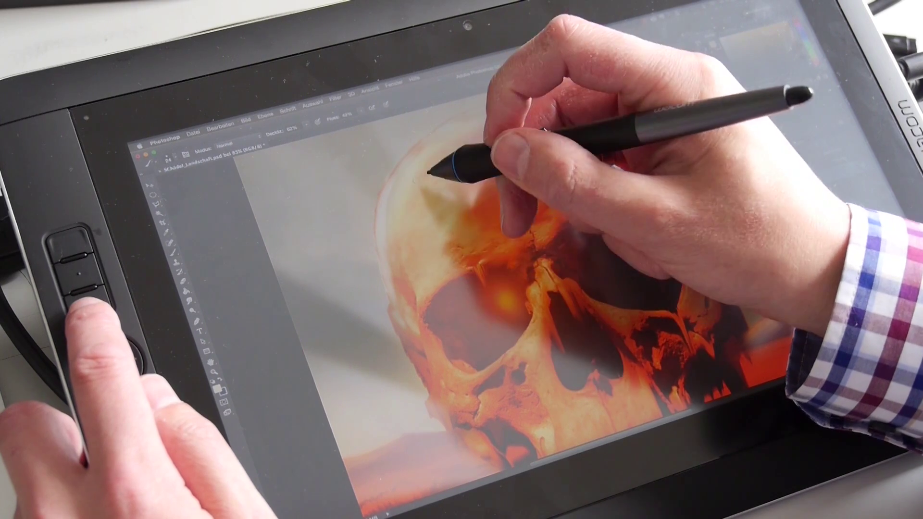
pyautogui.rightClick(424, 176)
pyautogui.moveTo(385, 237)
pyautogui.mouseDown()
pyautogui.moveTo(389, 186)
pyautogui.moveTo(382, 233)
pyautogui.moveTo(405, 163)
pyautogui.moveTo(378, 211)
pyautogui.moveTo(469, 108)
pyautogui.moveTo(425, 138)
pyautogui.moveTo(410, 161)
pyautogui.moveTo(432, 133)
pyautogui.moveTo(370, 249)
pyautogui.moveTo(393, 179)
pyautogui.moveTo(391, 309)
pyautogui.moveTo(444, 419)
pyautogui.mouseUp()
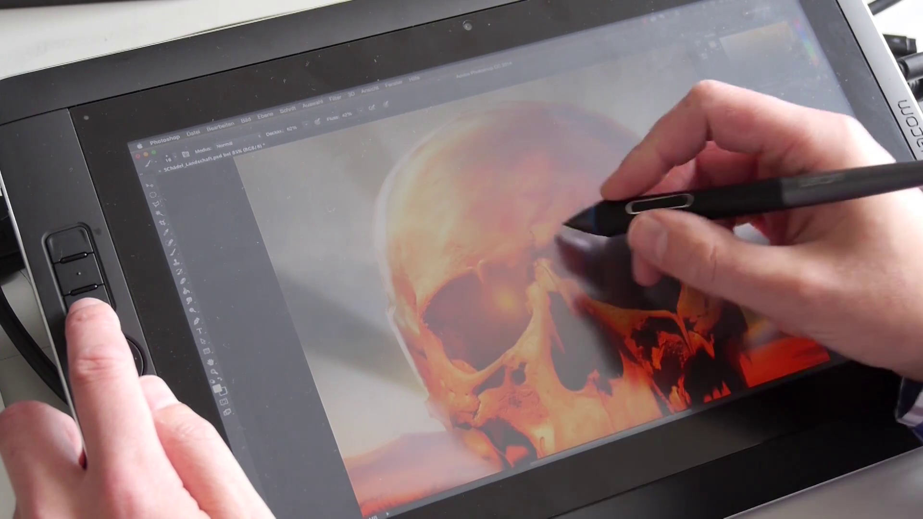
# - Paint pale highlight lines around the rim of the left eye socket and along the lower edge of the nose opening
pyautogui.moveTo(473, 264)
pyautogui.mouseDown()
pyautogui.moveTo(438, 296)
pyautogui.moveTo(467, 264)
pyautogui.moveTo(446, 281)
pyautogui.moveTo(426, 313)
pyautogui.moveTo(435, 295)
pyautogui.moveTo(432, 330)
pyautogui.moveTo(457, 366)
pyautogui.moveTo(476, 374)
pyautogui.moveTo(440, 333)
pyautogui.moveTo(485, 376)
pyautogui.mouseUp()
pyautogui.moveTo(486, 261)
pyautogui.mouseDown()
pyautogui.moveTo(463, 269)
pyautogui.moveTo(481, 255)
pyautogui.moveTo(451, 275)
pyautogui.moveTo(470, 270)
pyautogui.moveTo(428, 311)
pyautogui.moveTo(441, 330)
pyautogui.moveTo(408, 305)
pyautogui.moveTo(393, 265)
pyautogui.moveTo(410, 337)
pyautogui.mouseUp()
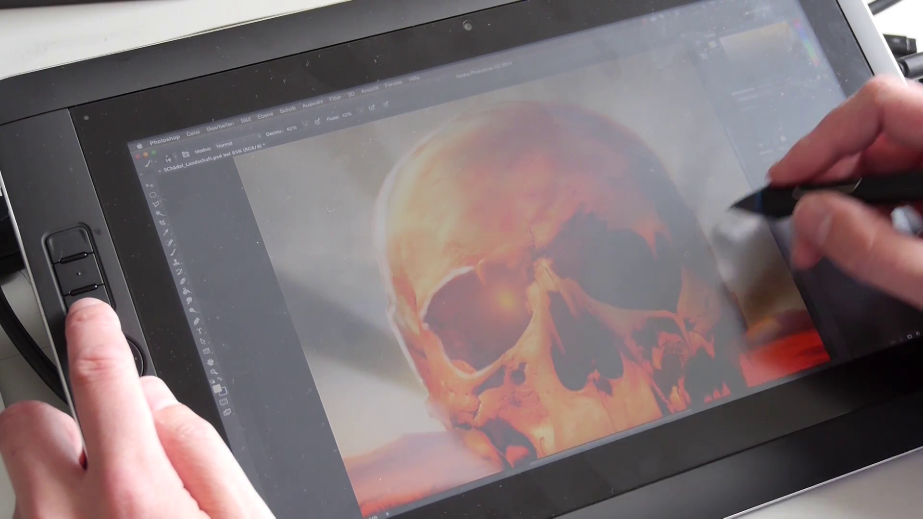
pyautogui.moveTo(762, 183); pyautogui.dragTo(769, 208)
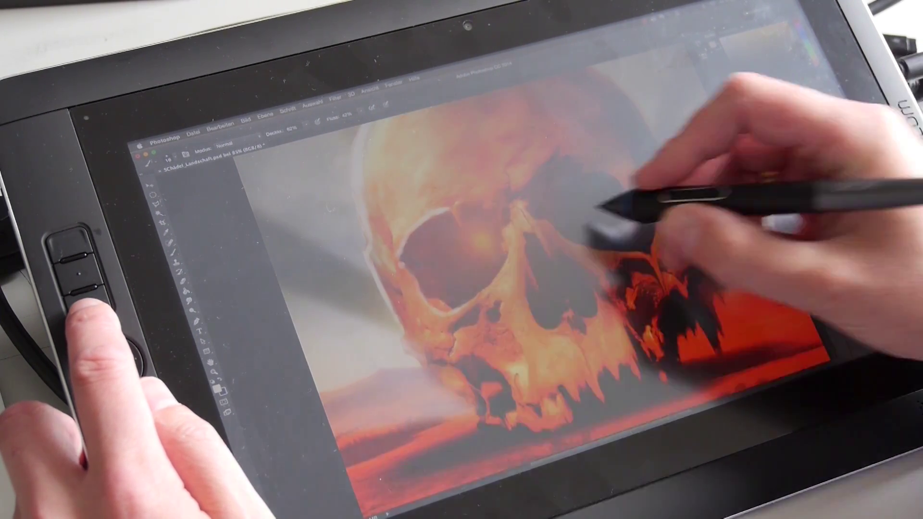
pyautogui.moveTo(522, 205)
pyautogui.mouseDown()
pyautogui.moveTo(549, 241)
pyautogui.moveTo(512, 228)
pyautogui.moveTo(511, 263)
pyautogui.moveTo(488, 292)
pyautogui.moveTo(512, 263)
pyautogui.moveTo(467, 294)
pyautogui.mouseUp()
pyautogui.moveTo(478, 182)
pyautogui.mouseDown()
pyautogui.moveTo(476, 198)
pyautogui.moveTo(461, 204)
pyautogui.moveTo(470, 199)
pyautogui.mouseUp()
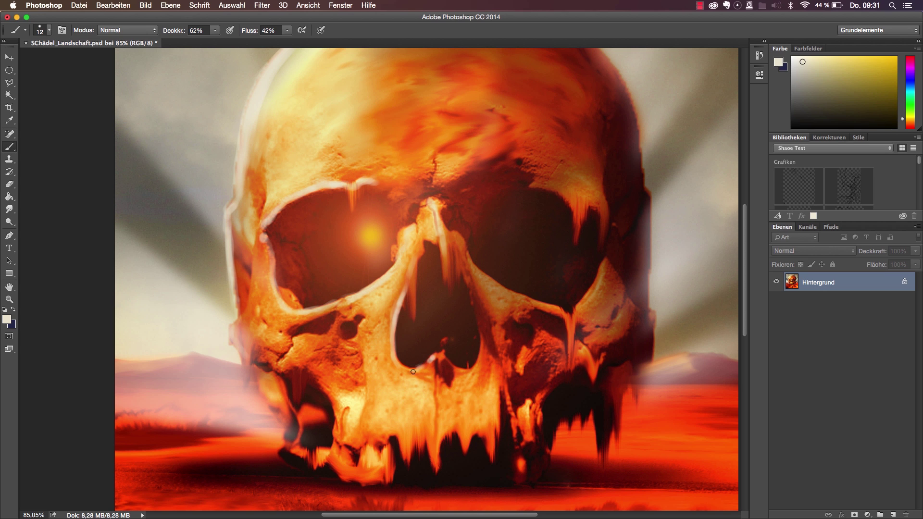
# - Paint a thin pale drip highlight on the left side of the nose opening with a 9 px brush
pyautogui.rightClick(413, 278)
pyautogui.moveTo(468, 303); pyautogui.dragTo(467, 302)
pyautogui.click(411, 275)
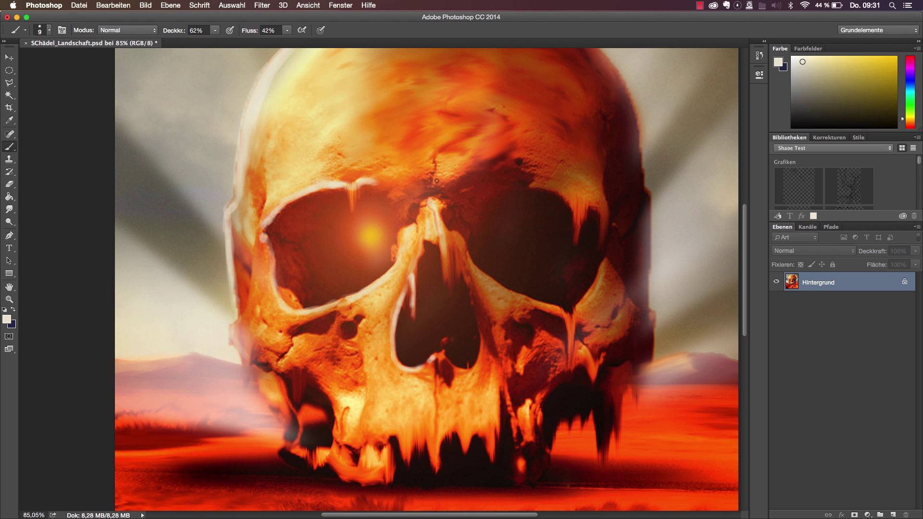
# - Paint broader pale highlights between the brows, on the left cheekbone and on the upper jaw with a 21 px brush
pyautogui.rightClick(451, 164)
pyautogui.moveTo(524, 188); pyautogui.dragTo(508, 187)
pyautogui.press('Return')
pyautogui.moveTo(356, 444)
pyautogui.mouseDown()
pyautogui.moveTo(351, 411)
pyautogui.moveTo(338, 401)
pyautogui.mouseUp()
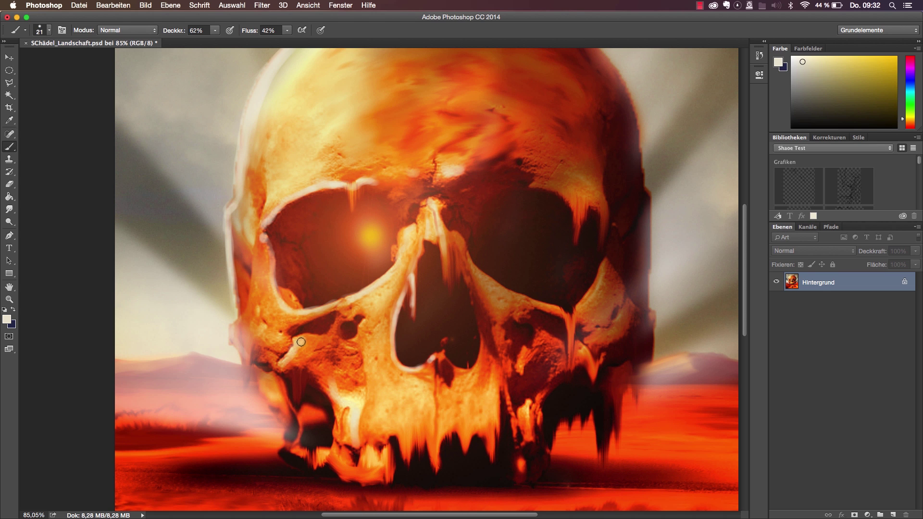
# - Extend the pale highlights on the left cheekbone and down the outer edge of the cheek and jaw with a 19 px brush
pyautogui.rightClick(341, 332)
pyautogui.moveTo(362, 374); pyautogui.dragTo(360, 375)
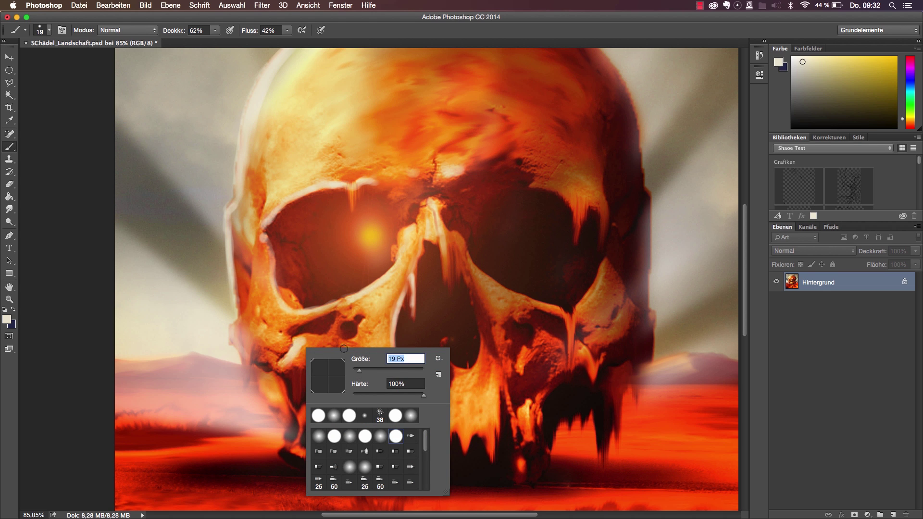
pyautogui.click(299, 338)
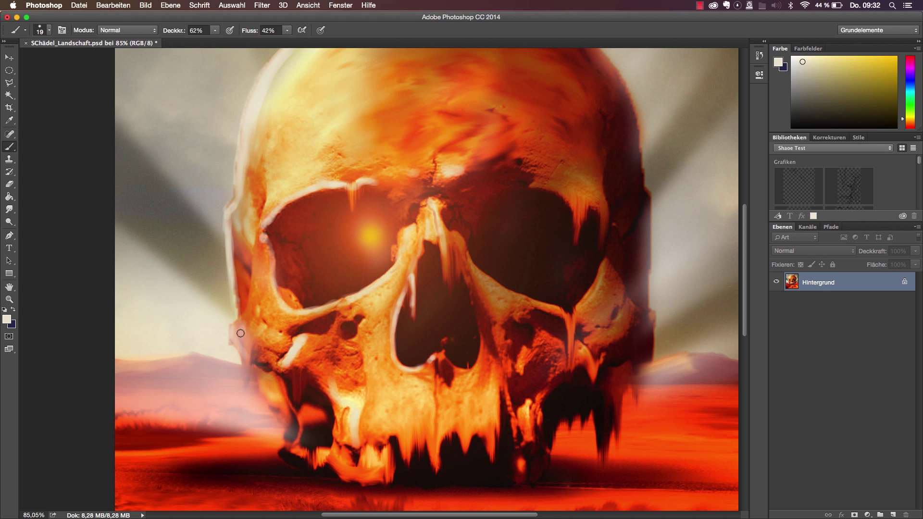
pyautogui.moveTo(240, 347)
pyautogui.mouseDown()
pyautogui.moveTo(272, 402)
pyautogui.moveTo(241, 352)
pyautogui.mouseUp()
pyautogui.moveTo(287, 422); pyautogui.dragTo(294, 455)
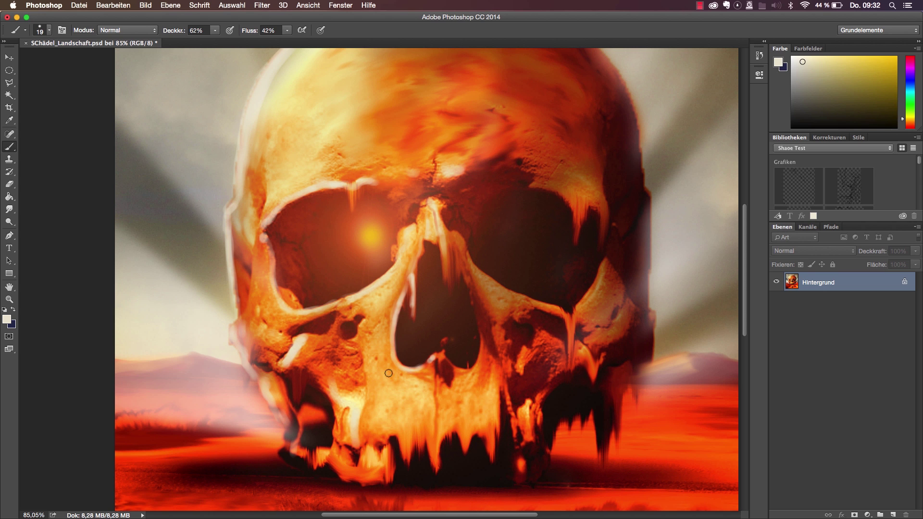
# - Paint fine pale lines along the left cheek hollow, the upper jaw, the temple and the outer eye socket edge with a 9 px brush
pyautogui.rightClick(378, 387)
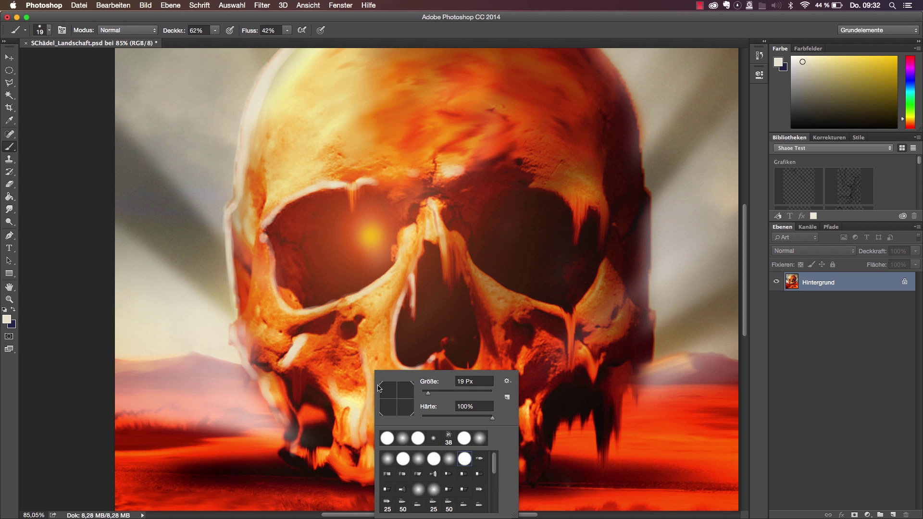
pyautogui.moveTo(427, 394); pyautogui.dragTo(425, 395)
pyautogui.click(368, 369)
pyautogui.moveTo(368, 368); pyautogui.dragTo(367, 383)
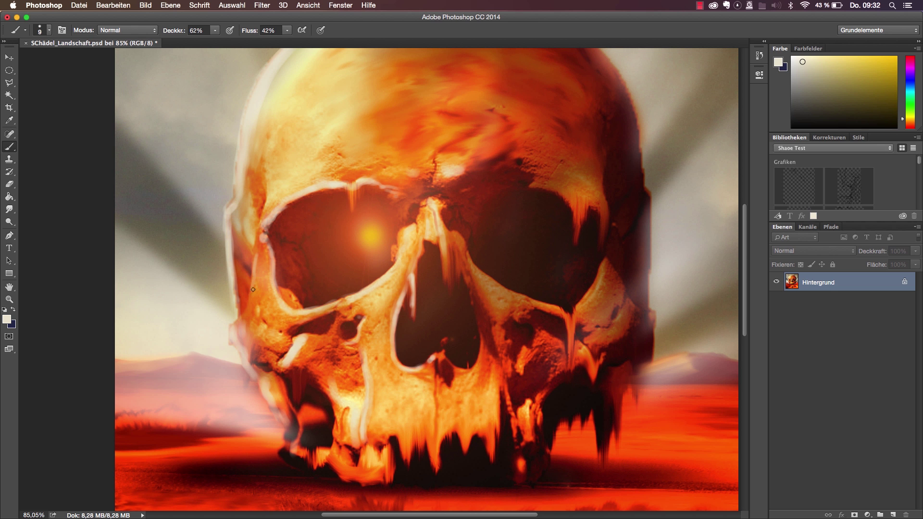
pyautogui.scroll(5, 736, 232)
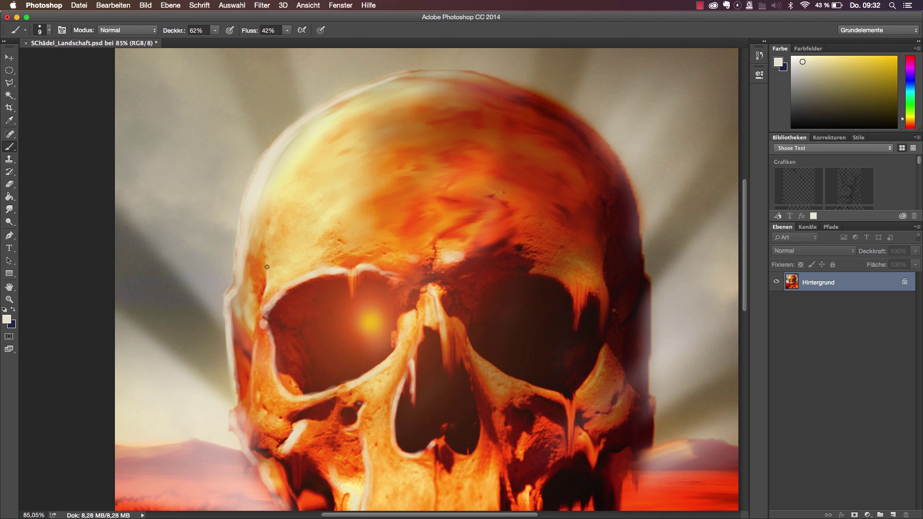
pyautogui.moveTo(267, 297); pyautogui.dragTo(253, 359)
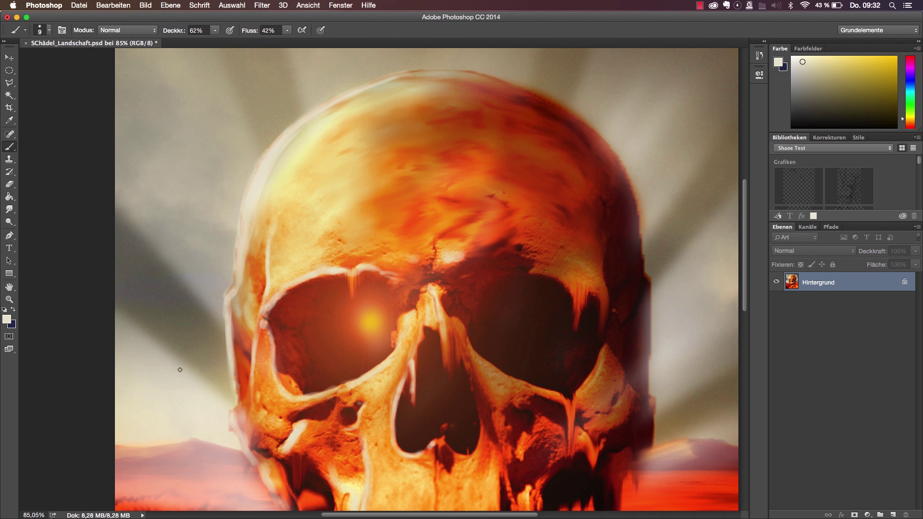
# - Blend the pale highlights around the left eye socket and cheekbone with the Smudge tool at 50% strength, using 19 px and 40 px sizes
pyautogui.click(11, 210)
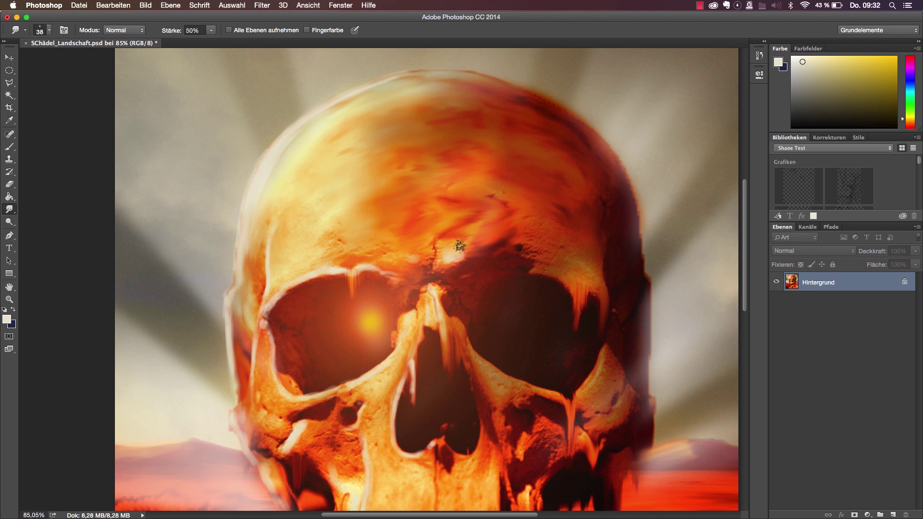
pyautogui.rightClick(418, 331)
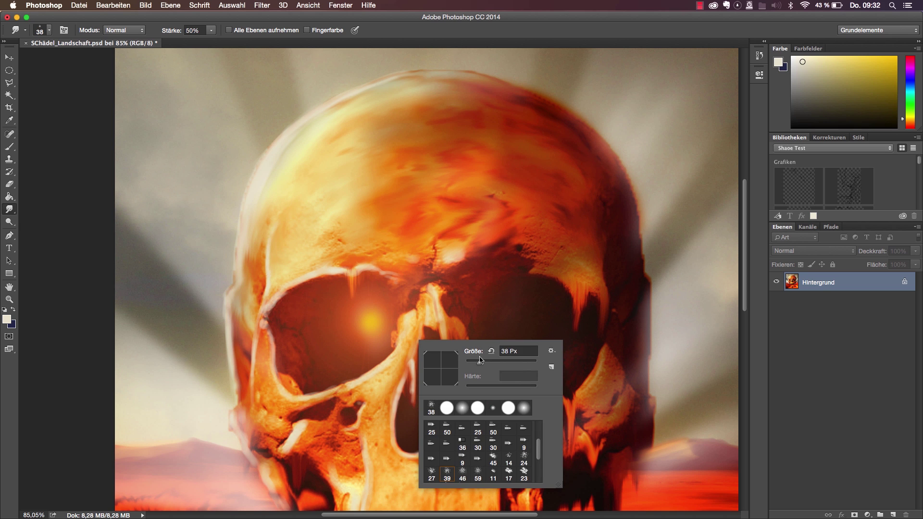
pyautogui.moveTo(479, 360); pyautogui.dragTo(474, 360)
pyautogui.press('Return')
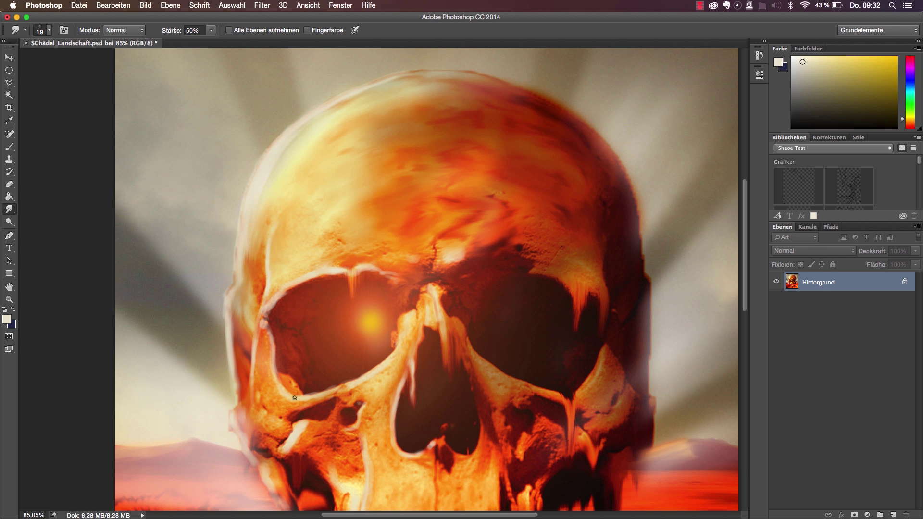
pyautogui.rightClick(279, 358)
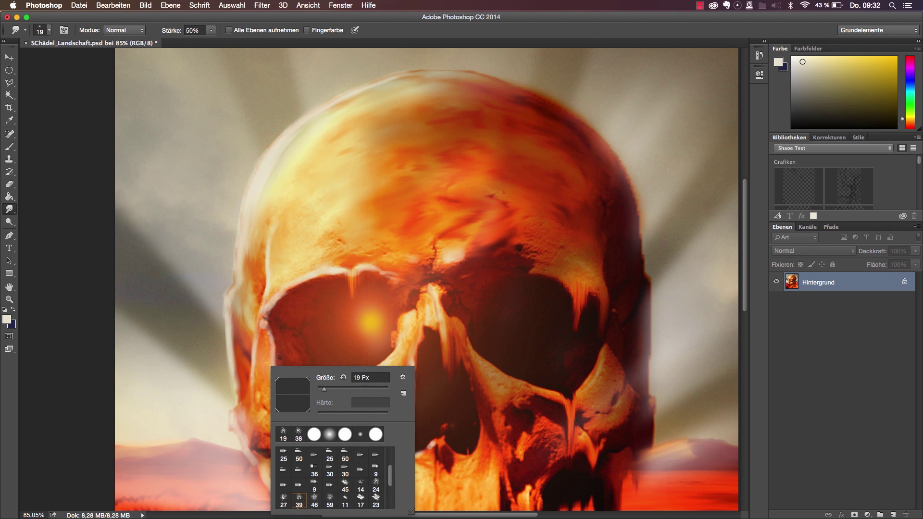
pyautogui.moveTo(329, 392); pyautogui.dragTo(333, 390)
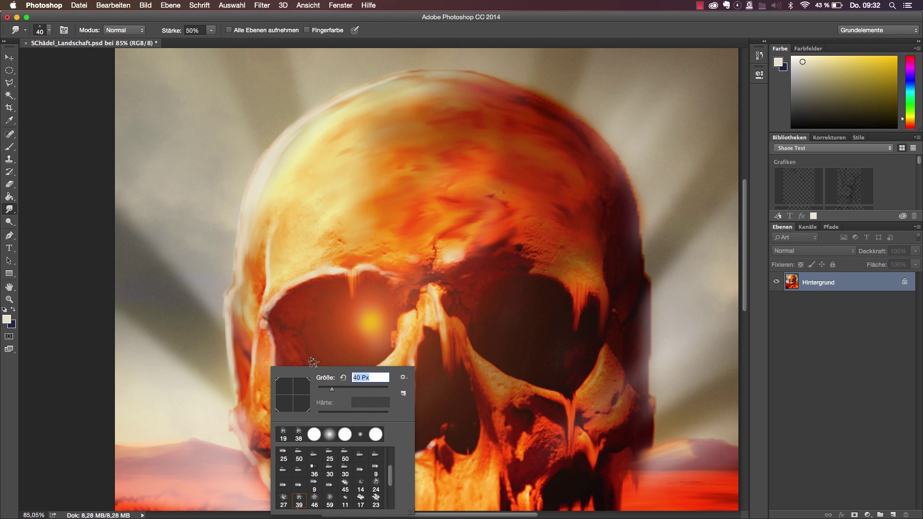
pyautogui.click(259, 346)
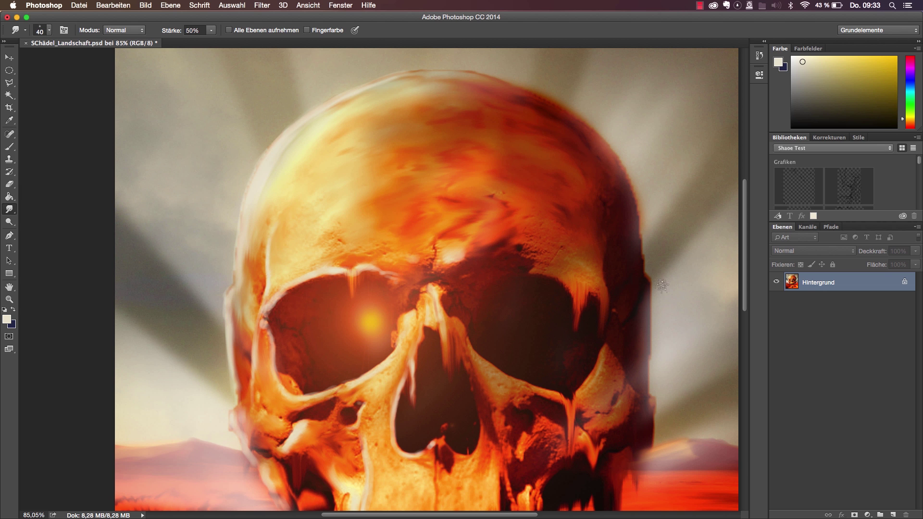
# - Sample a dark brown from the skull and extend the crack up the forehead with a 6 px brush
pyautogui.moveTo(743, 276)
pyautogui.mouseDown()
pyautogui.moveTo(743, 297)
pyautogui.moveTo(743, 283)
pyautogui.mouseUp()
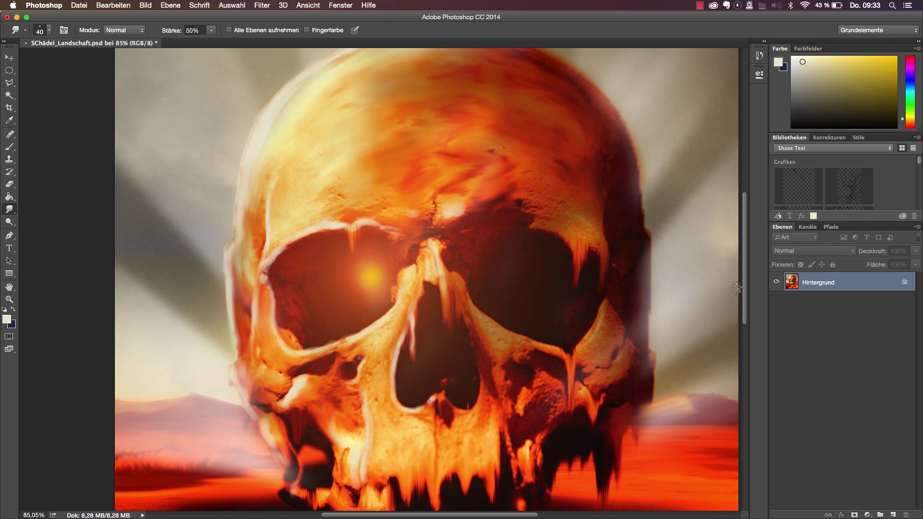
pyautogui.click(10, 147)
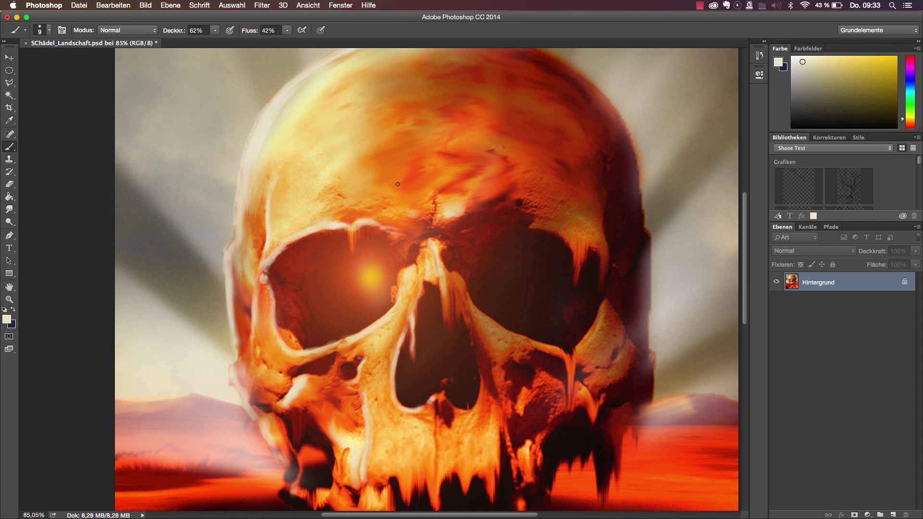
pyautogui.keyDown('alt'); pyautogui.click(434, 198); pyautogui.keyUp('alt')
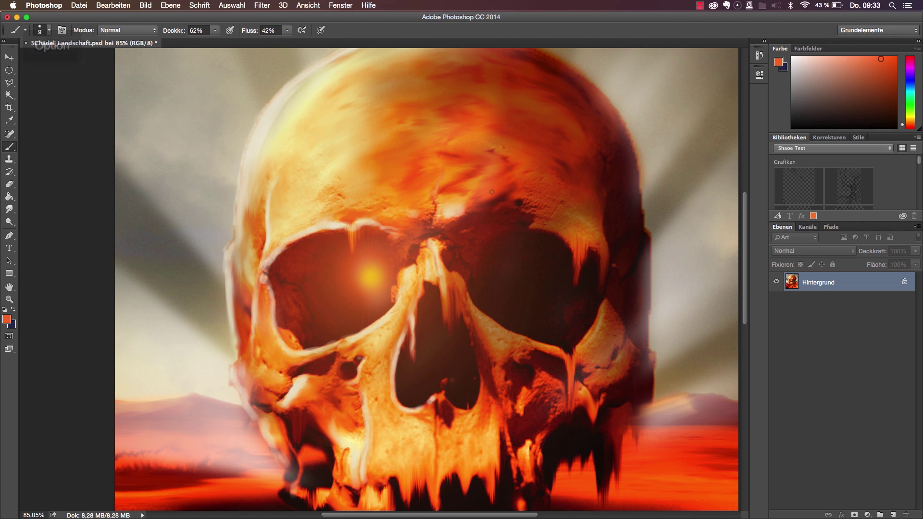
pyautogui.keyDown('alt'); pyautogui.click(495, 282); pyautogui.keyUp('alt')
pyautogui.rightClick(495, 280)
pyautogui.moveTo(546, 290); pyautogui.dragTo(543, 290)
pyautogui.press('Return')
pyautogui.moveTo(431, 220); pyautogui.dragTo(434, 194)
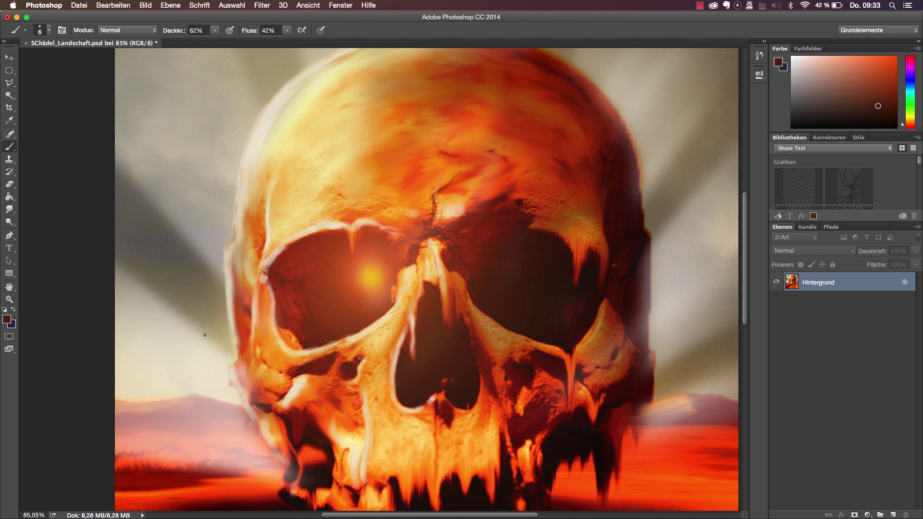
# - Paint over the glowing spot in the left eye socket with an enlarged soft brown brush at 0% hardness
pyautogui.rightClick(385, 251)
pyautogui.click(476, 336)
pyautogui.click(463, 339)
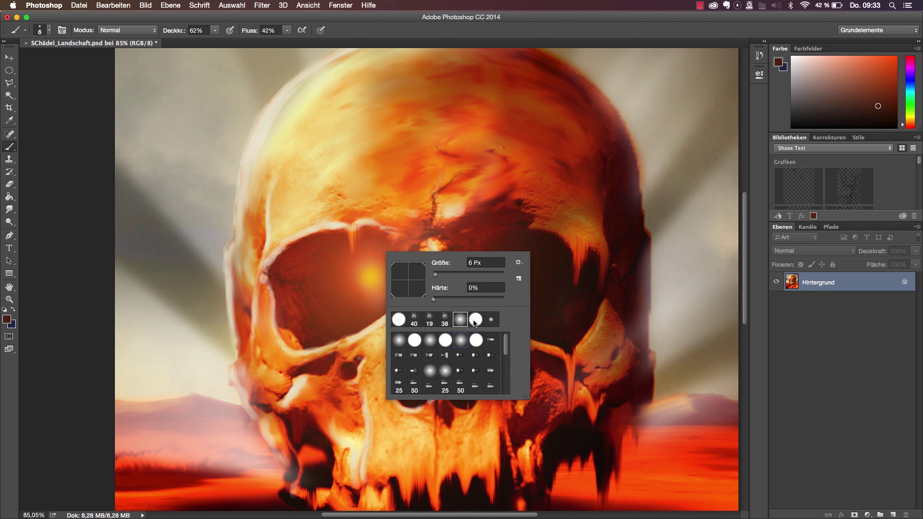
pyautogui.moveTo(442, 276); pyautogui.dragTo(451, 277)
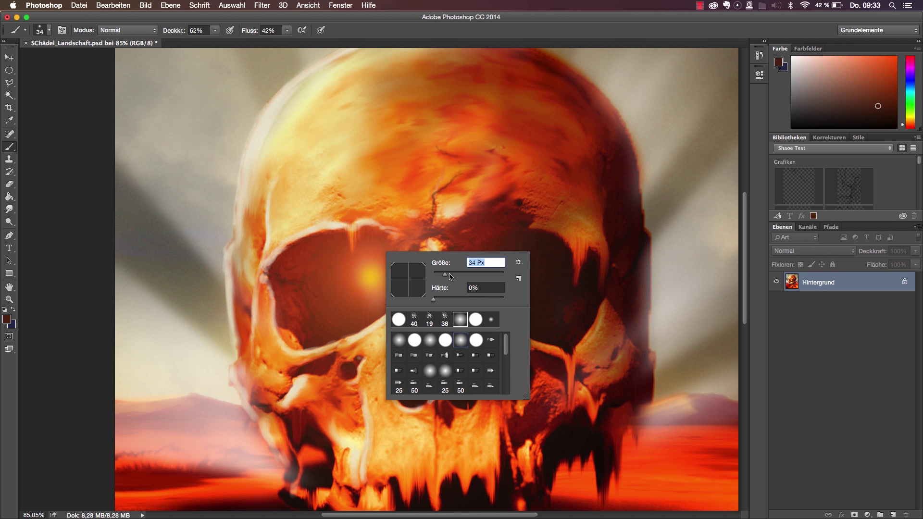
pyautogui.moveTo(452, 276); pyautogui.dragTo(465, 271)
pyautogui.moveTo(351, 276)
pyautogui.mouseDown()
pyautogui.moveTo(354, 306)
pyautogui.moveTo(377, 272)
pyautogui.moveTo(366, 279)
pyautogui.moveTo(366, 304)
pyautogui.moveTo(343, 297)
pyautogui.moveTo(380, 282)
pyautogui.moveTo(381, 290)
pyautogui.moveTo(352, 318)
pyautogui.moveTo(369, 259)
pyautogui.moveTo(384, 262)
pyautogui.moveTo(386, 277)
pyautogui.moveTo(362, 260)
pyautogui.moveTo(361, 293)
pyautogui.moveTo(315, 333)
pyautogui.moveTo(313, 289)
pyautogui.moveTo(340, 325)
pyautogui.moveTo(473, 331)
pyautogui.moveTo(376, 310)
pyautogui.moveTo(373, 294)
pyautogui.moveTo(385, 280)
pyautogui.moveTo(376, 304)
pyautogui.mouseUp()
# - Resample a dark brown from the nose opening and darken the rest of the left eye socket with a 68 px brush
pyautogui.keyDown('alt'); pyautogui.click(428, 370); pyautogui.keyUp('alt')
pyautogui.rightClick(387, 281)
pyautogui.moveTo(469, 306); pyautogui.dragTo(458, 306)
pyautogui.click(394, 262)
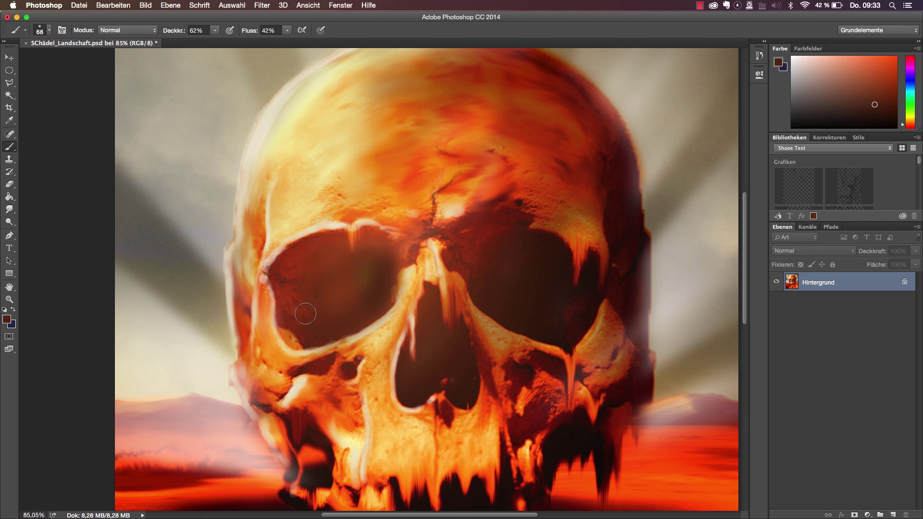
# - Sample the pale sky colour and paint a highlight along the inner rim of the left eye socket with a 17 px hard brush
pyautogui.keyDown('alt'); pyautogui.click(192, 355); pyautogui.keyUp('alt')
pyautogui.rightClick(342, 330)
pyautogui.moveTo(377, 367); pyautogui.dragTo(369, 371)
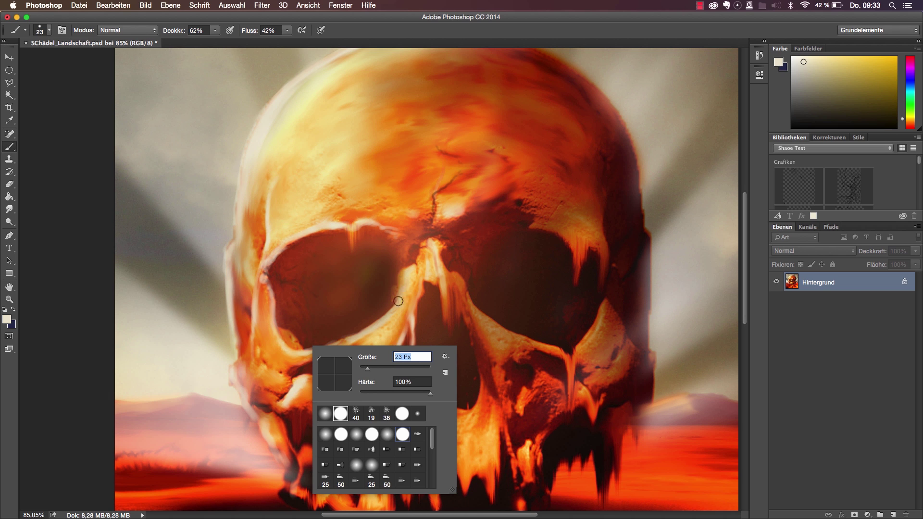
pyautogui.moveTo(406, 274)
pyautogui.mouseDown()
pyautogui.moveTo(382, 322)
pyautogui.moveTo(362, 329)
pyautogui.mouseUp()
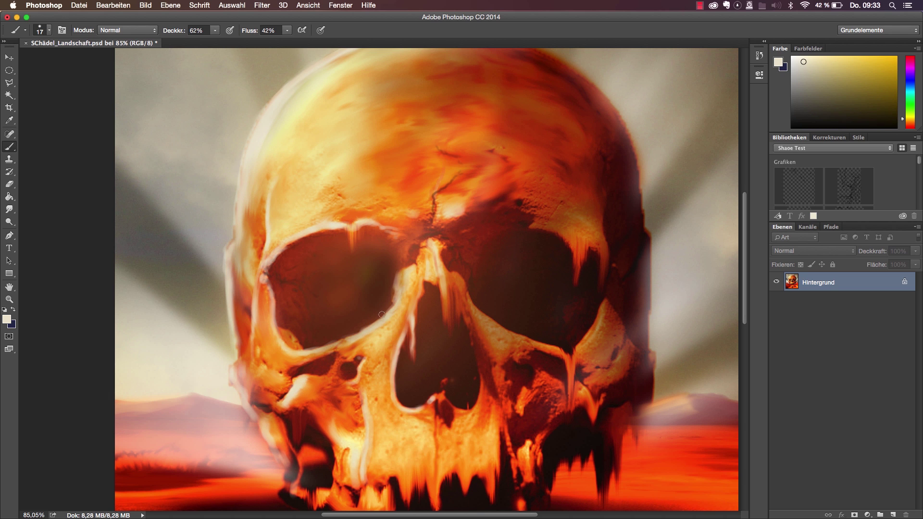
# - Add fine pale highlights to the inner eye socket rim, the brow drip and the forehead crack with an 8 px brush
pyautogui.rightClick(419, 298)
pyautogui.moveTo(443, 338); pyautogui.dragTo(440, 339)
pyautogui.press('Return')
pyautogui.moveTo(399, 274); pyautogui.dragTo(397, 288)
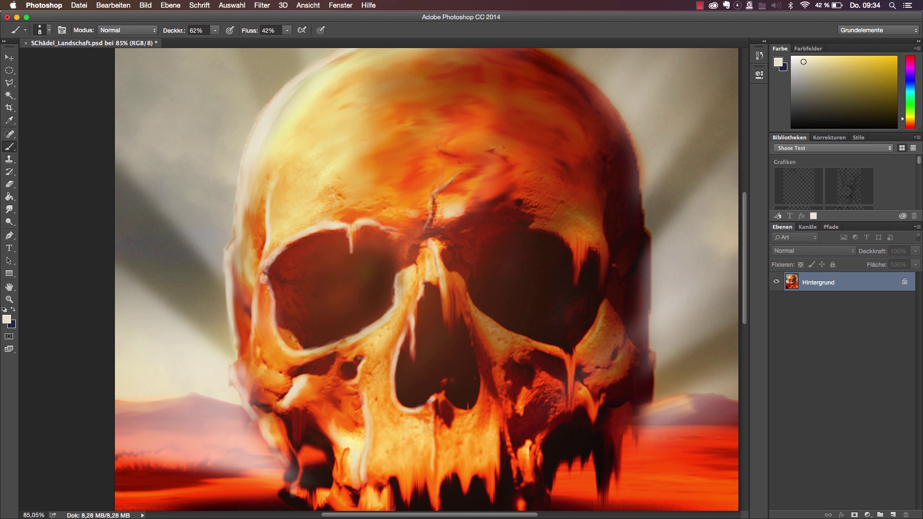
pyautogui.scroll(-5, 202, 344)
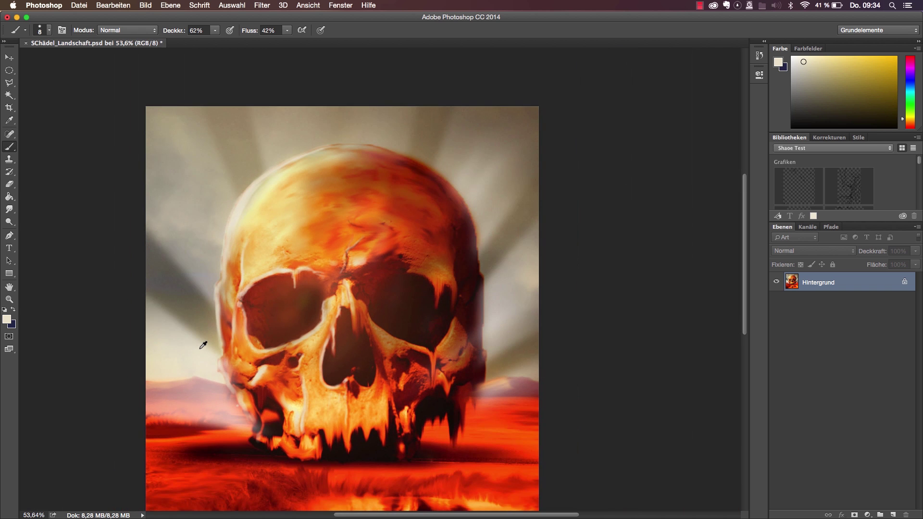
pyautogui.moveTo(401, 462); pyautogui.dragTo(406, 376)
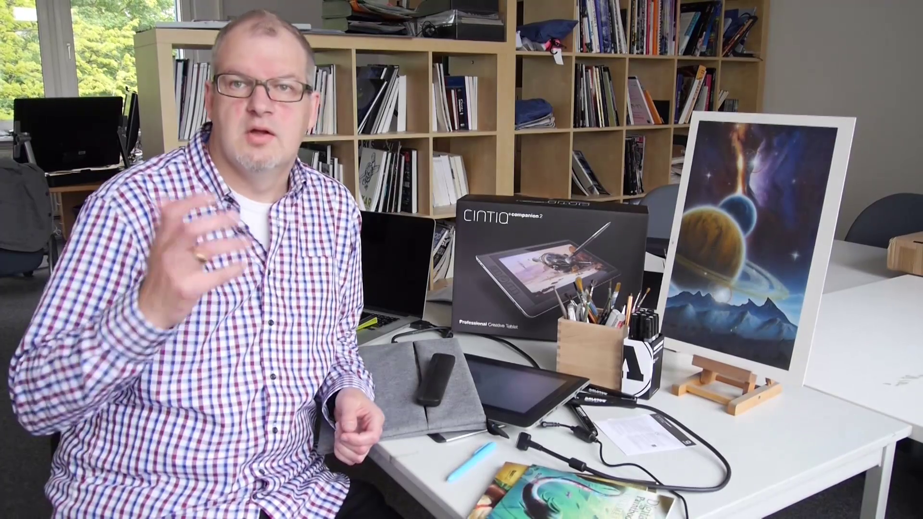